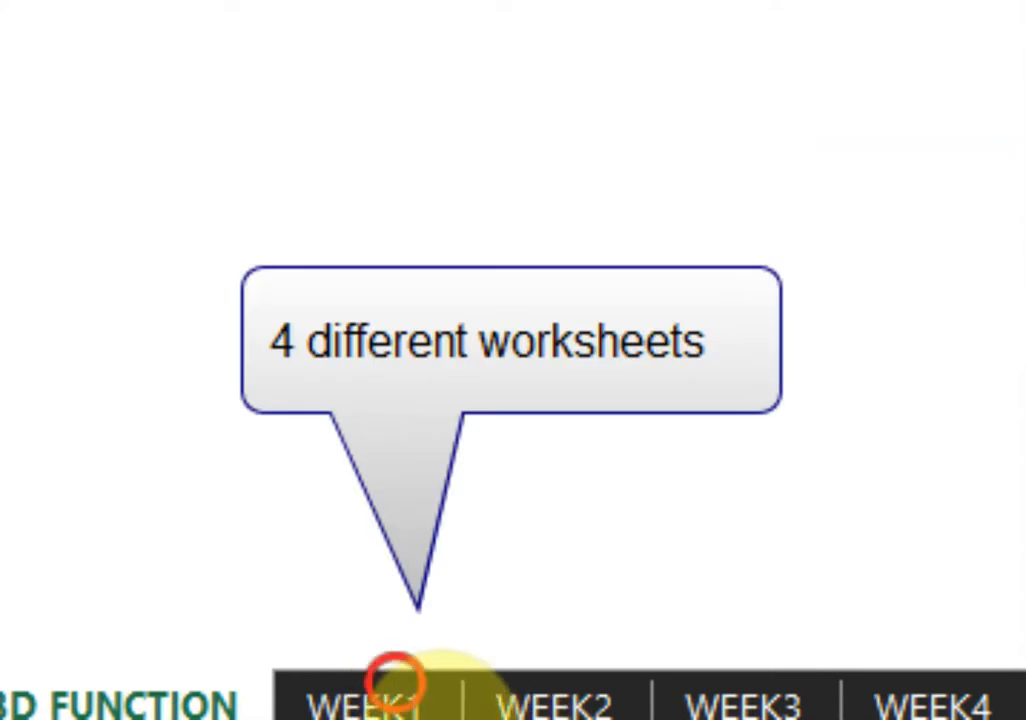
# Review the weekly sales tables on the WEEK1 through WEEK4 sheets and return to the 3D FUNCTION sheet
pyautogui.click(395, 684)
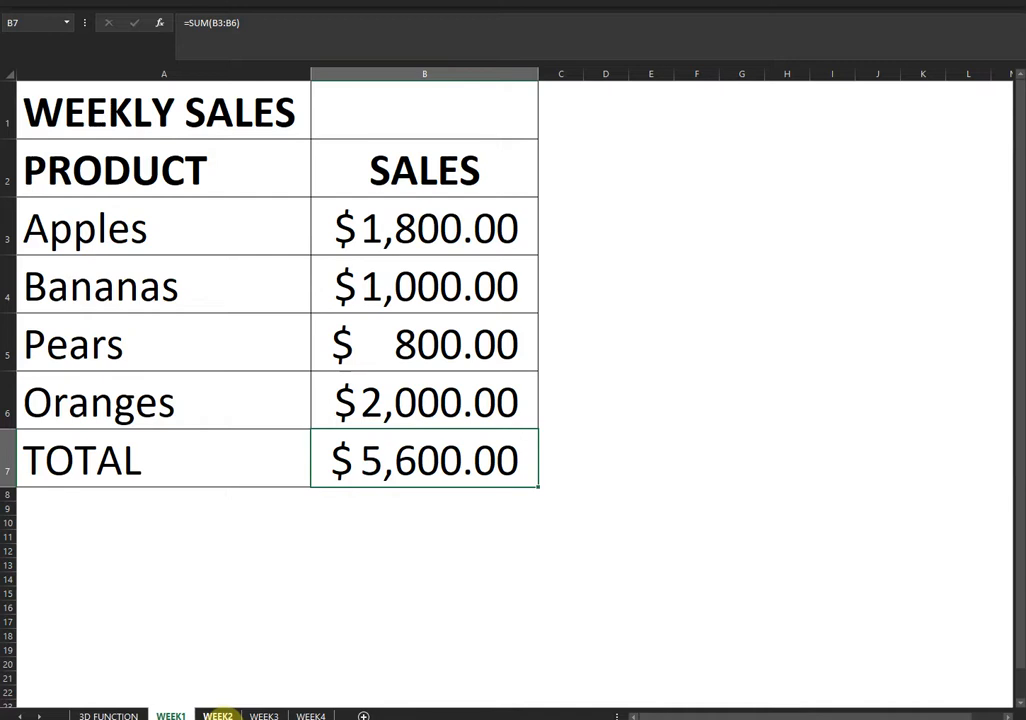
pyautogui.click(218, 714)
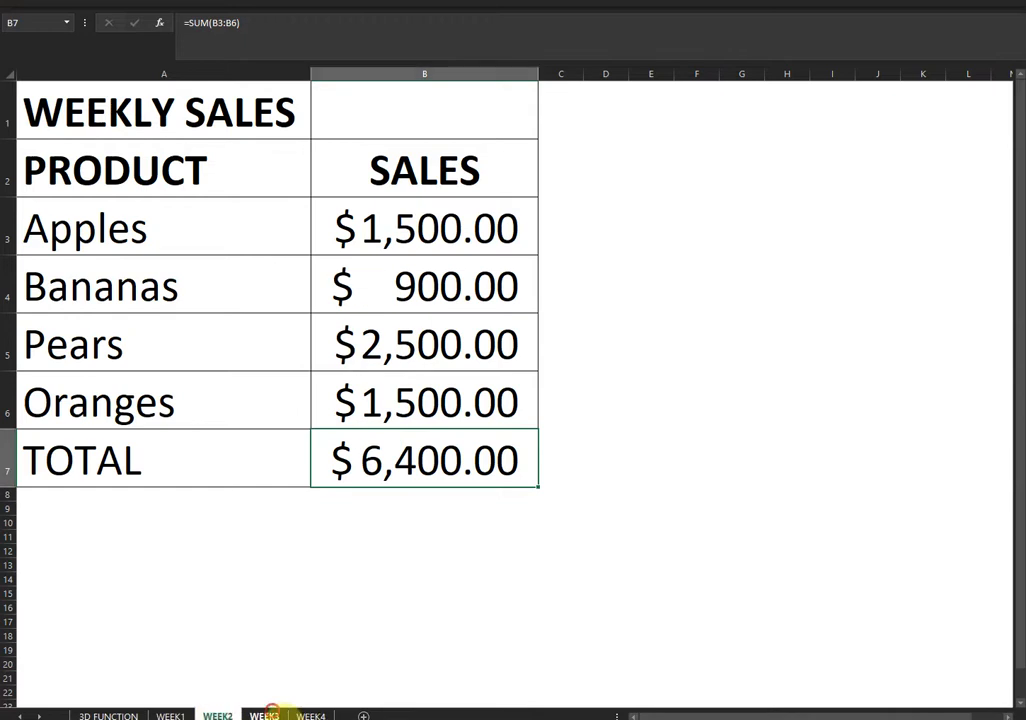
pyautogui.click(265, 714)
pyautogui.click(311, 714)
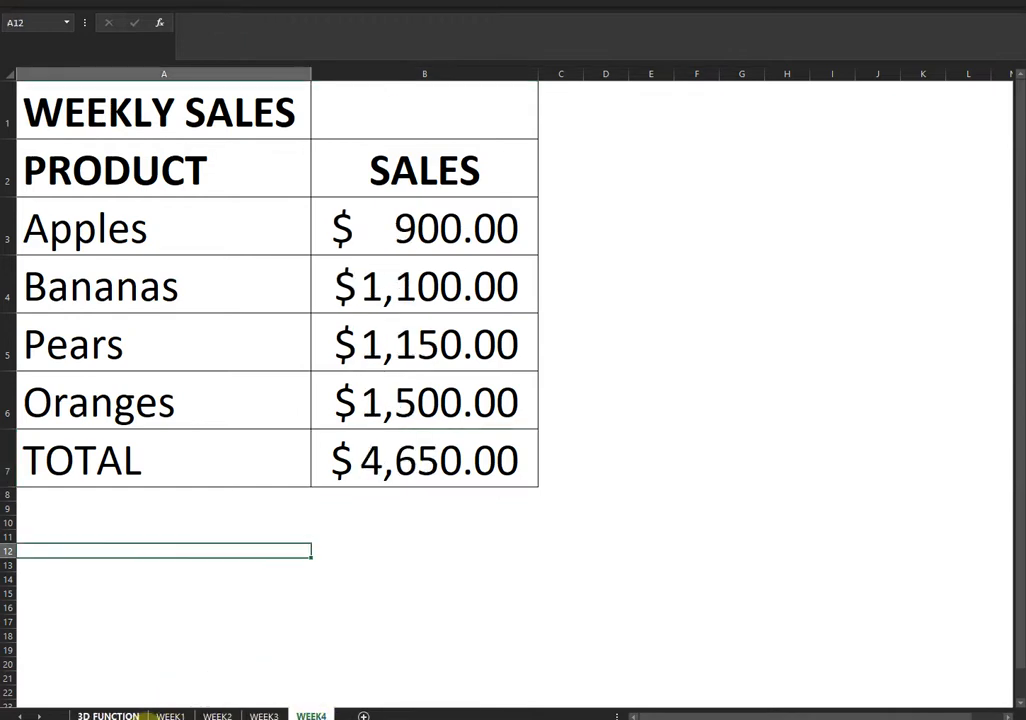
pyautogui.click(137, 714)
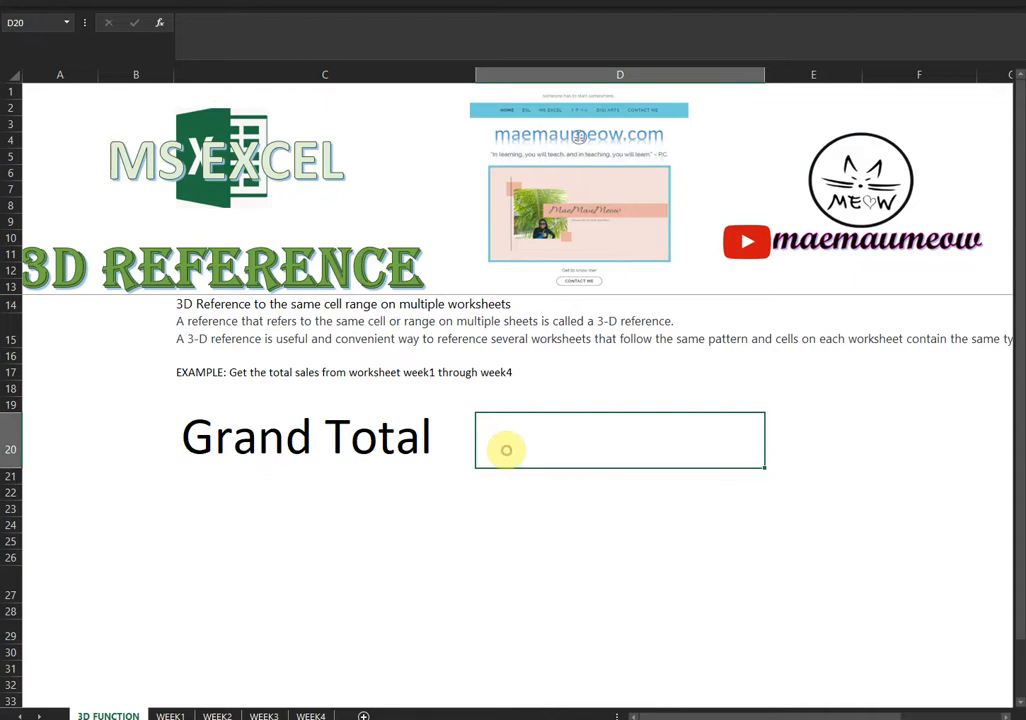
# Start a SUM formula in the Grand Total cell D20 that references the TOTAL cells WEEK1!B7 and WEEK2!B7
pyautogui.write('=')
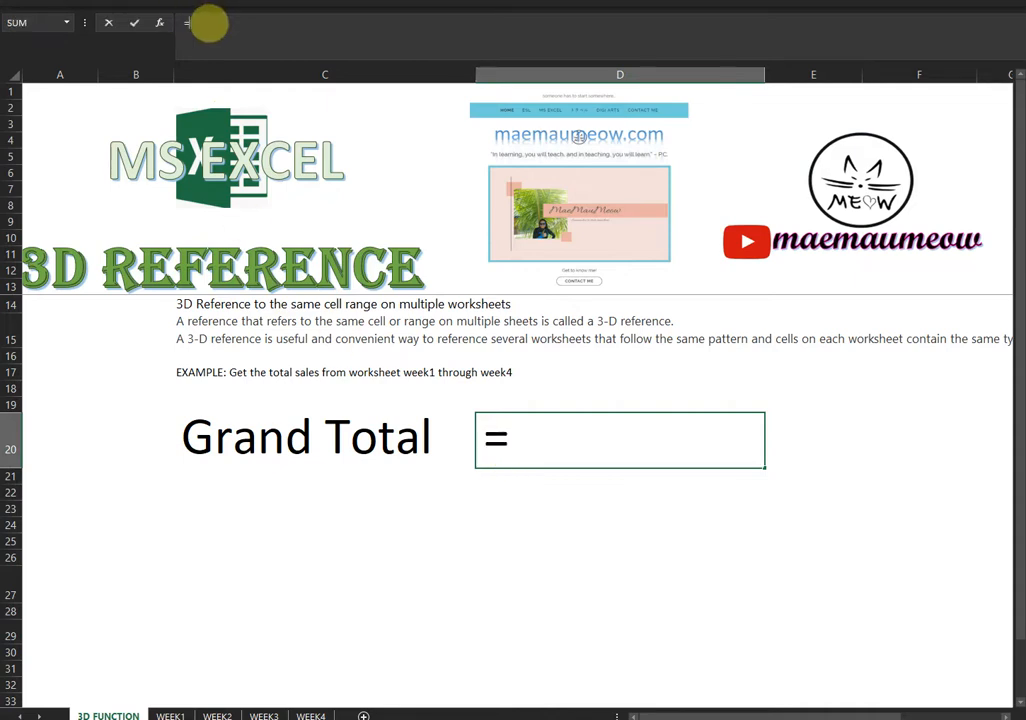
pyautogui.write('sum')
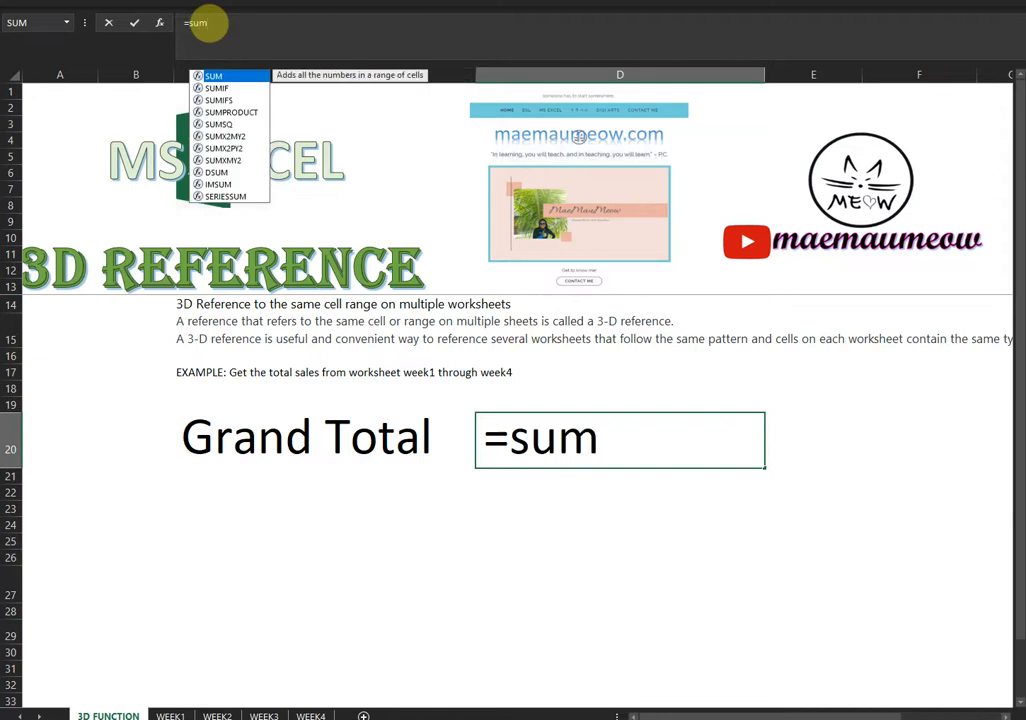
pyautogui.write('(')
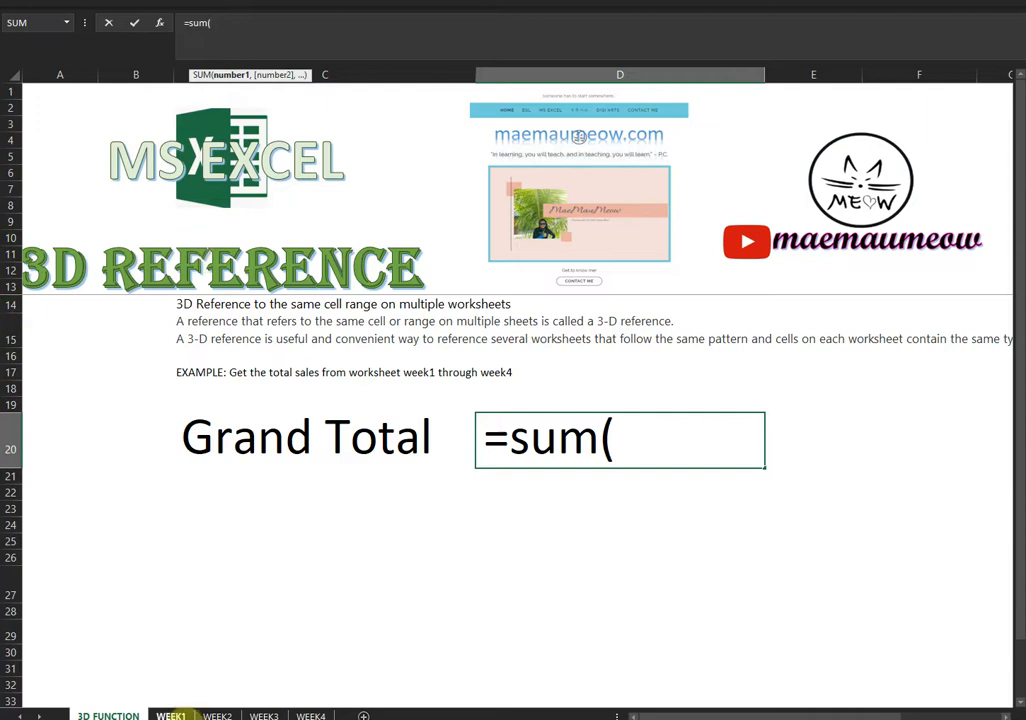
pyautogui.click(171, 716)
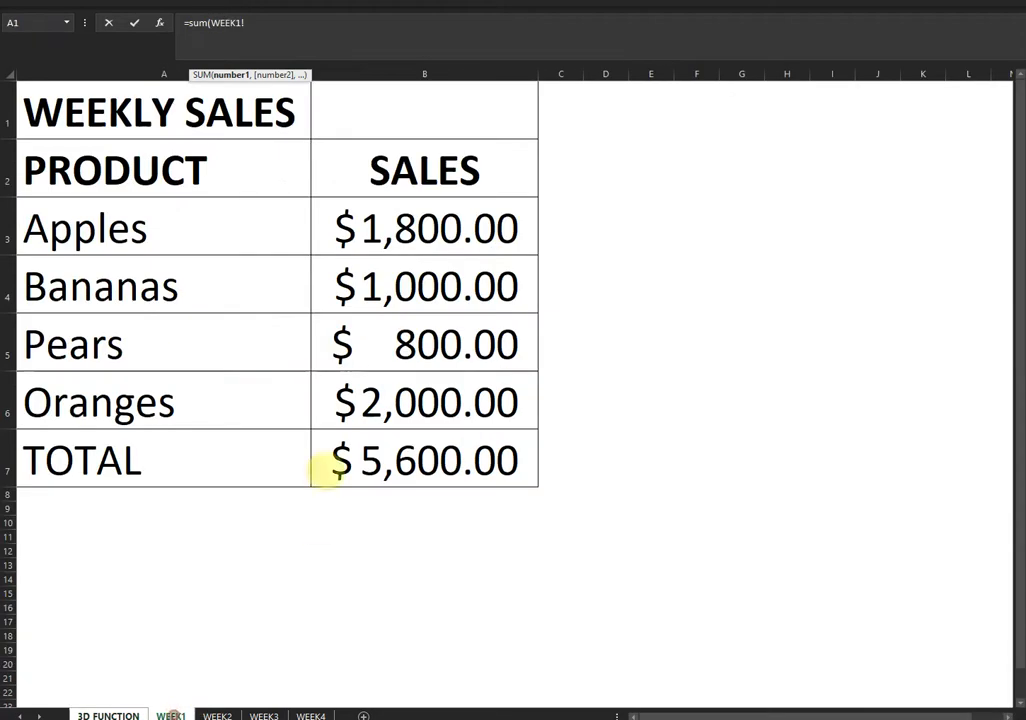
pyautogui.click(365, 458)
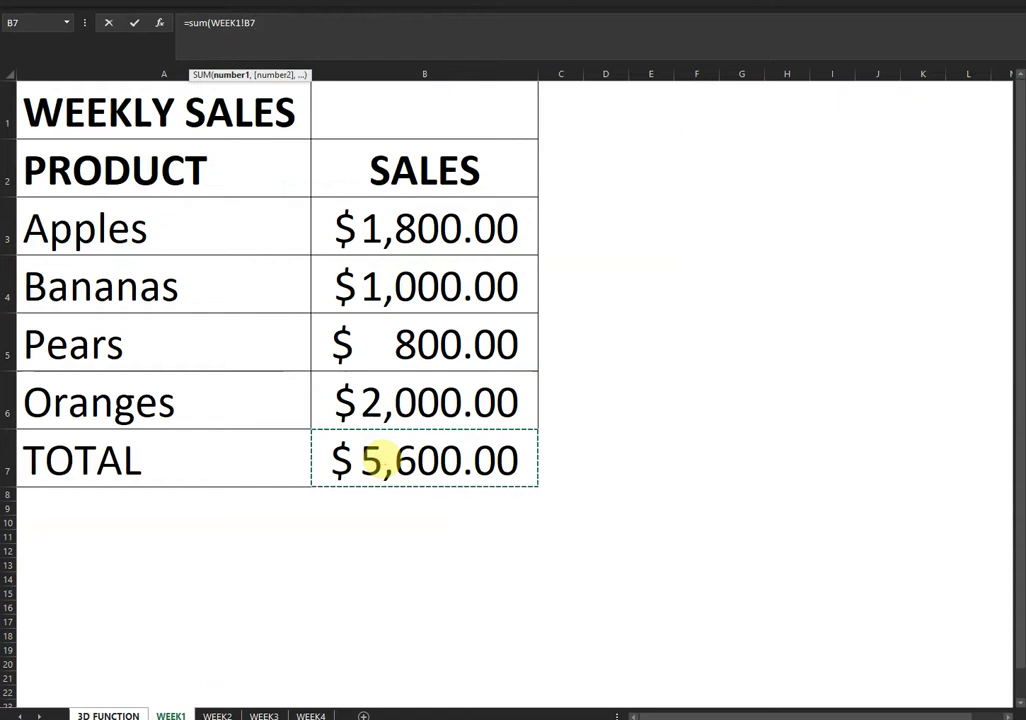
pyautogui.write(',')
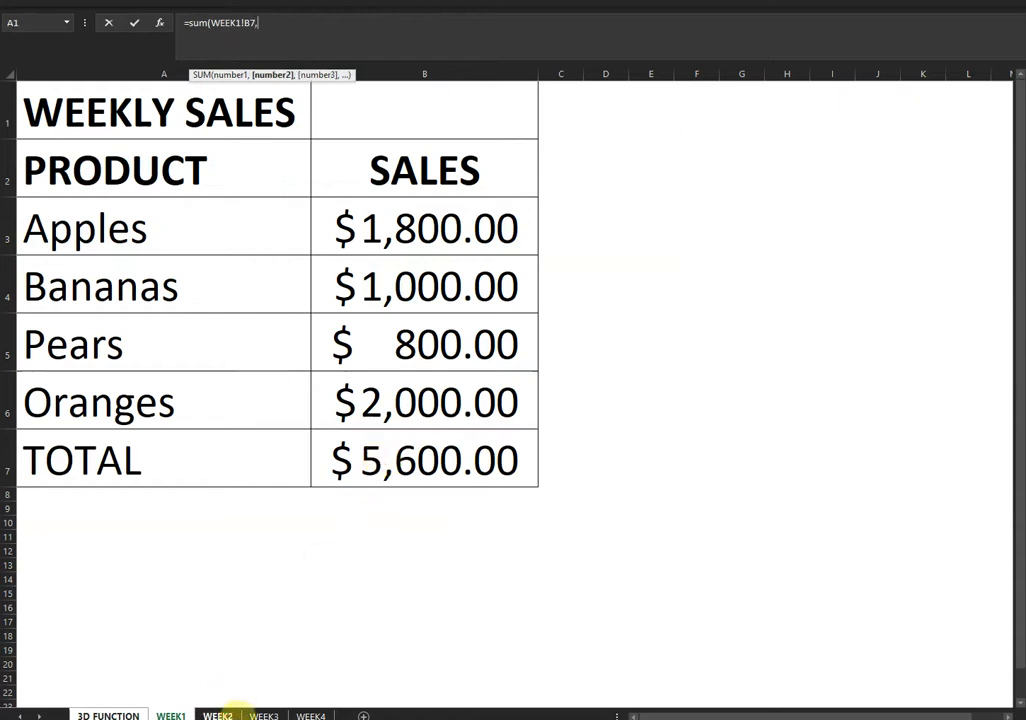
pyautogui.click(226, 710)
pyautogui.click(414, 470)
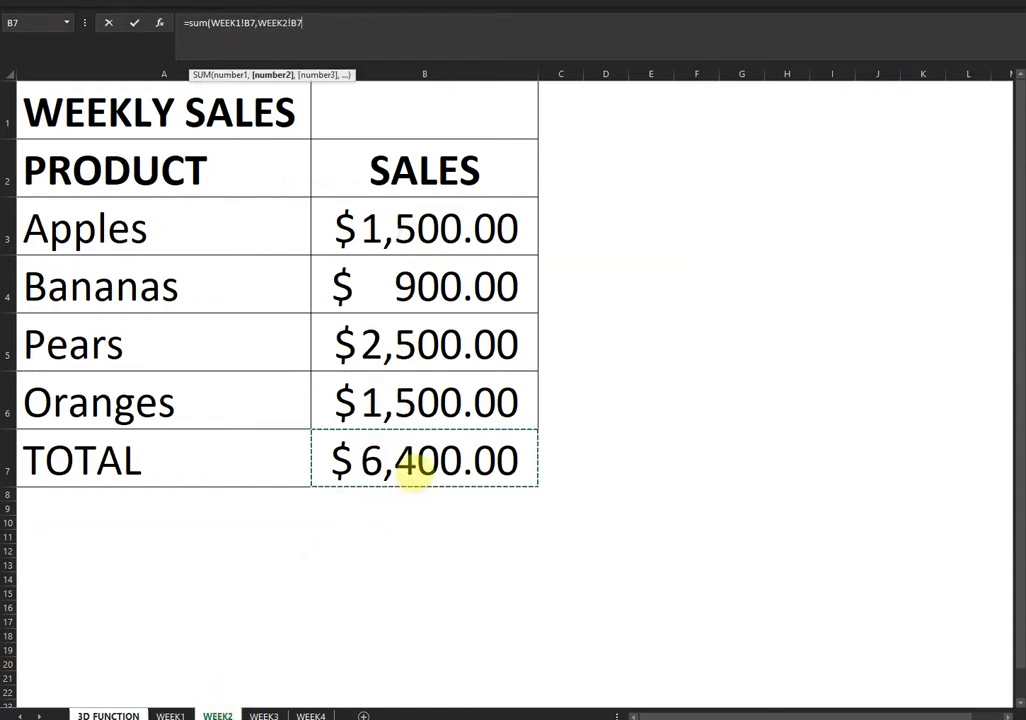
# Add WEEK3!B7 and WEEK4!B7 as further arguments of the SUM formula and enter it
pyautogui.write(',')
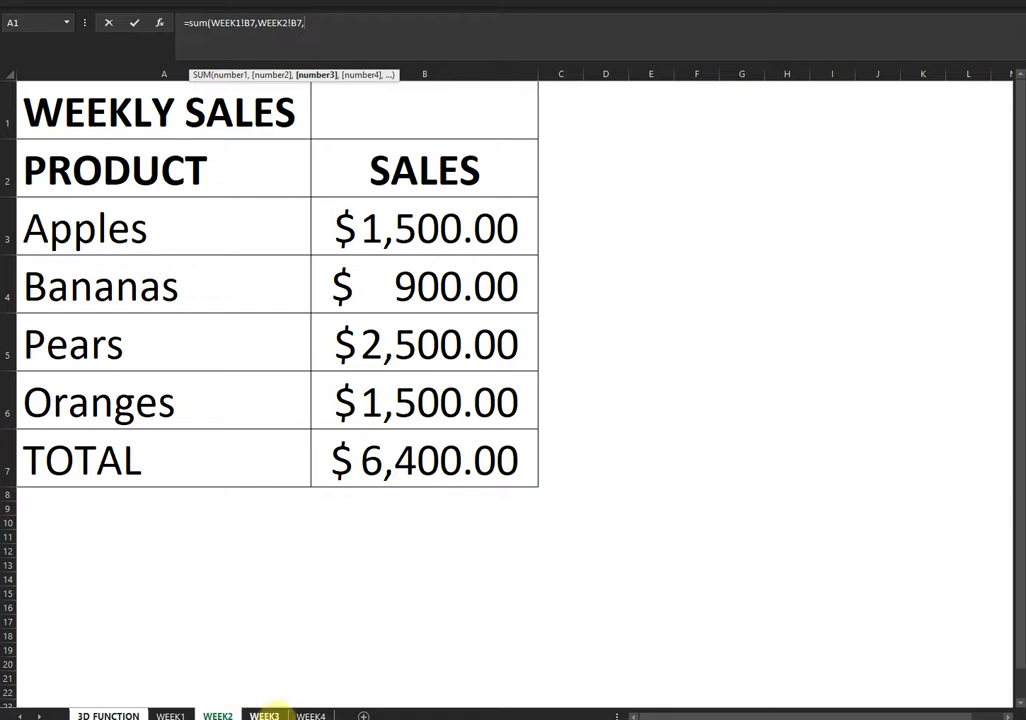
pyautogui.click(270, 712)
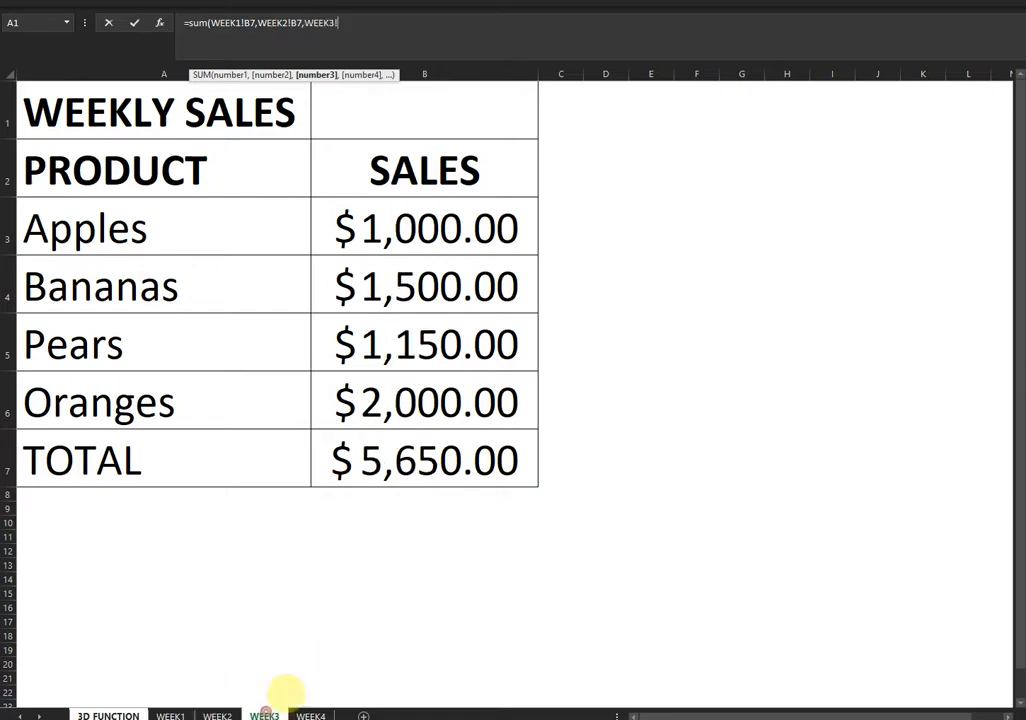
pyautogui.click(440, 470)
pyautogui.write(',WEEK3!B7')
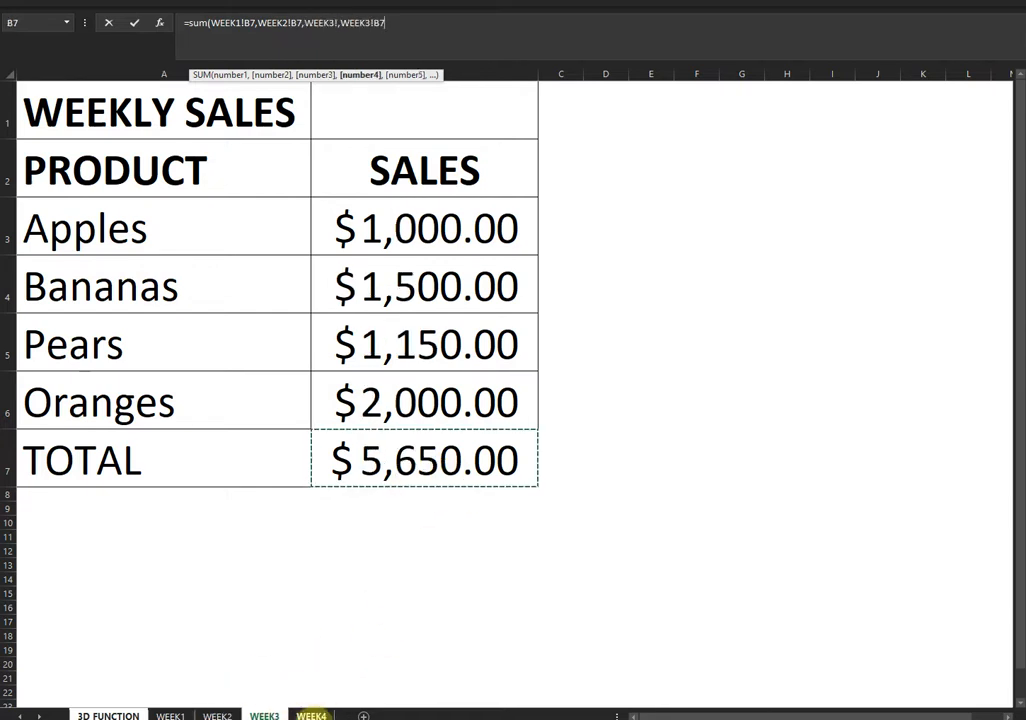
pyautogui.write(',')
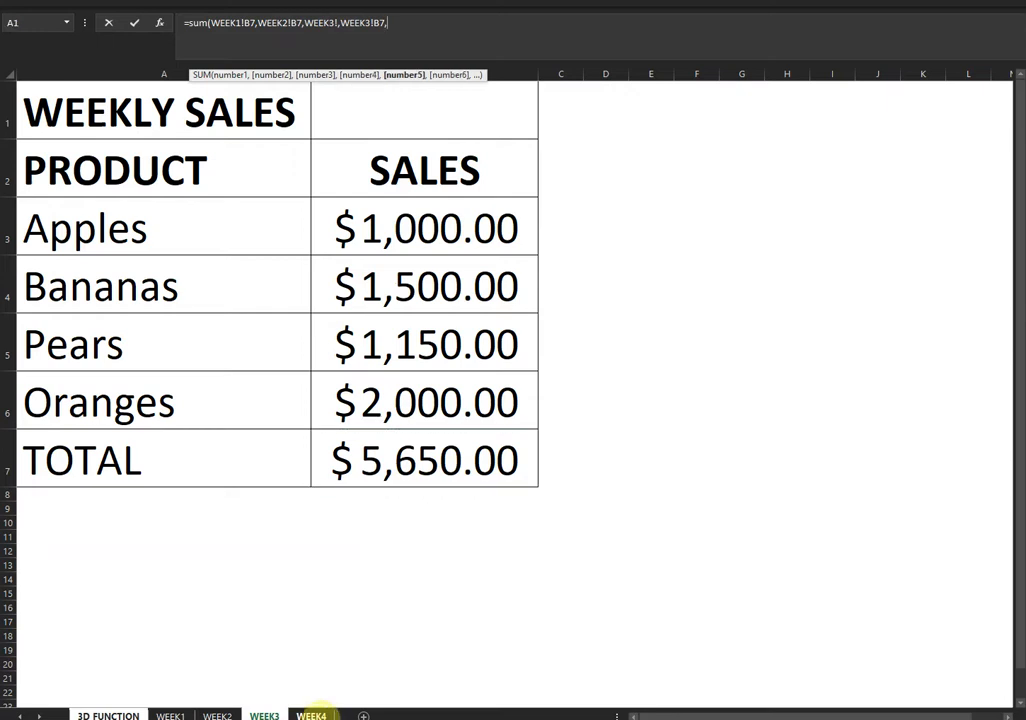
pyautogui.click(318, 712)
pyautogui.click(447, 458)
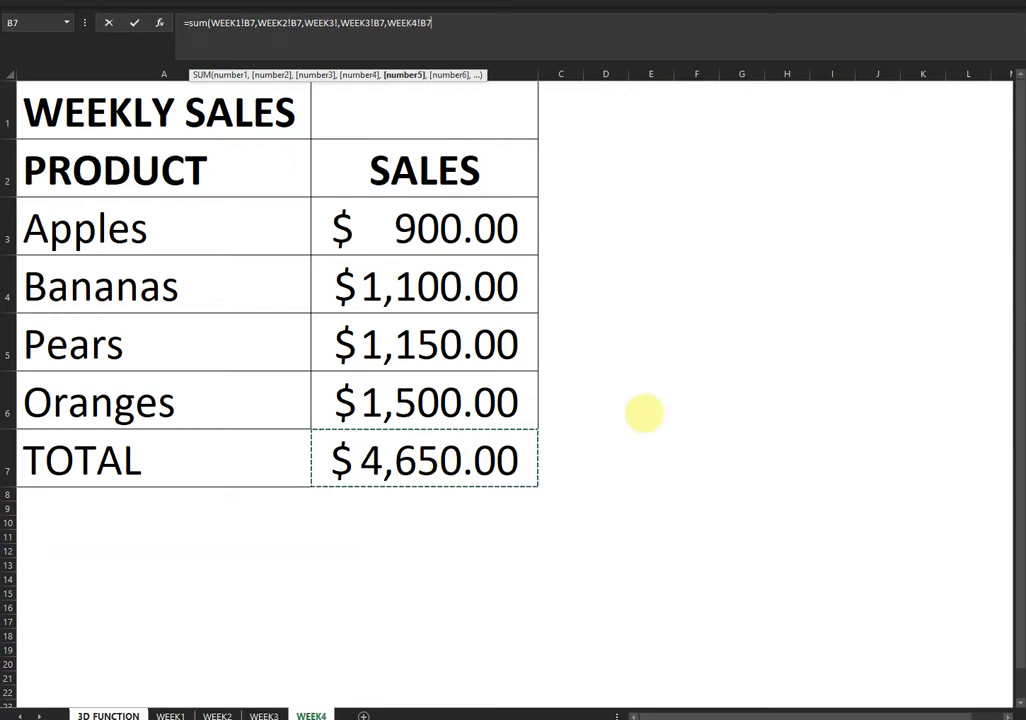
pyautogui.write(')')
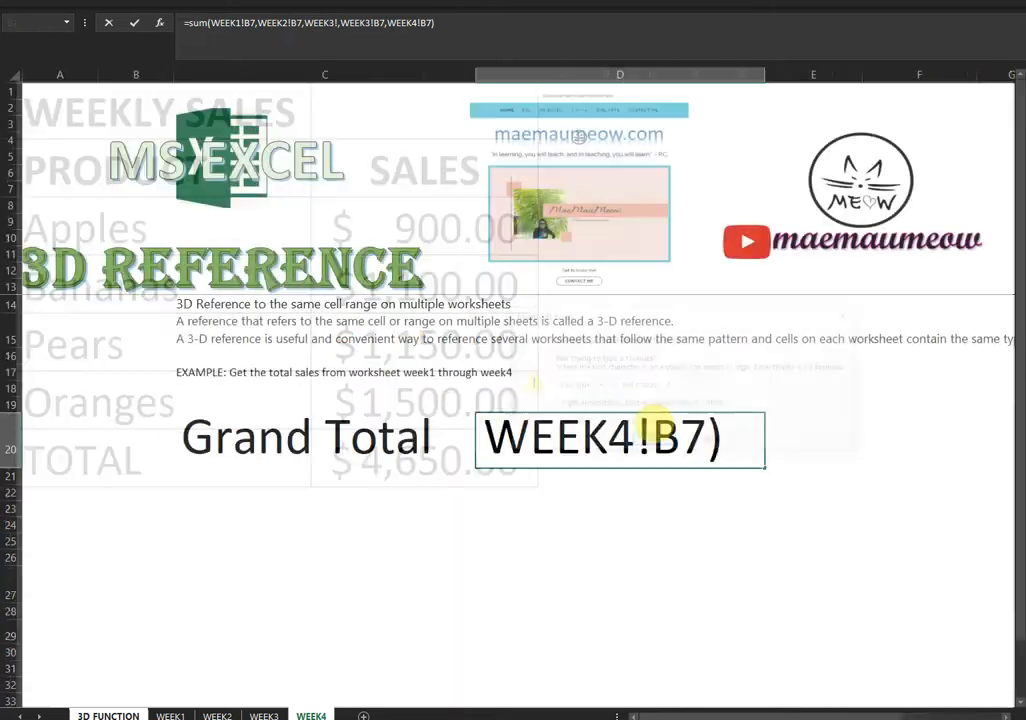
pyautogui.press('Return')
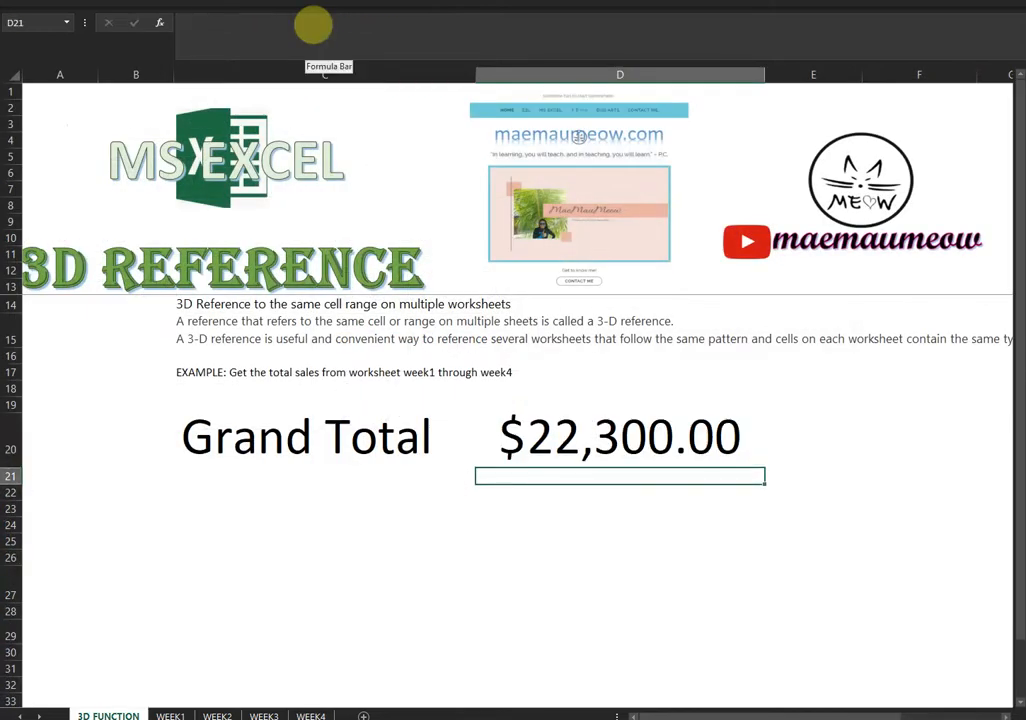
# Replace the Grand Total formula in D20 with the 3D reference =SUM(WEEK1:WEEK4!B7)
pyautogui.click(678, 447)
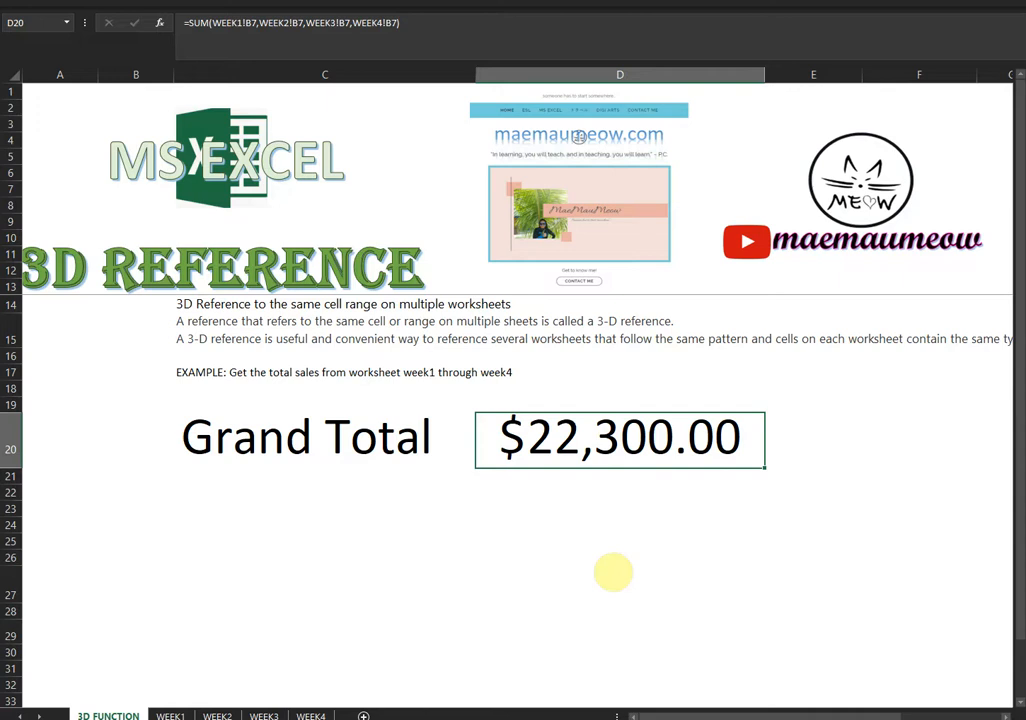
pyautogui.write('=')
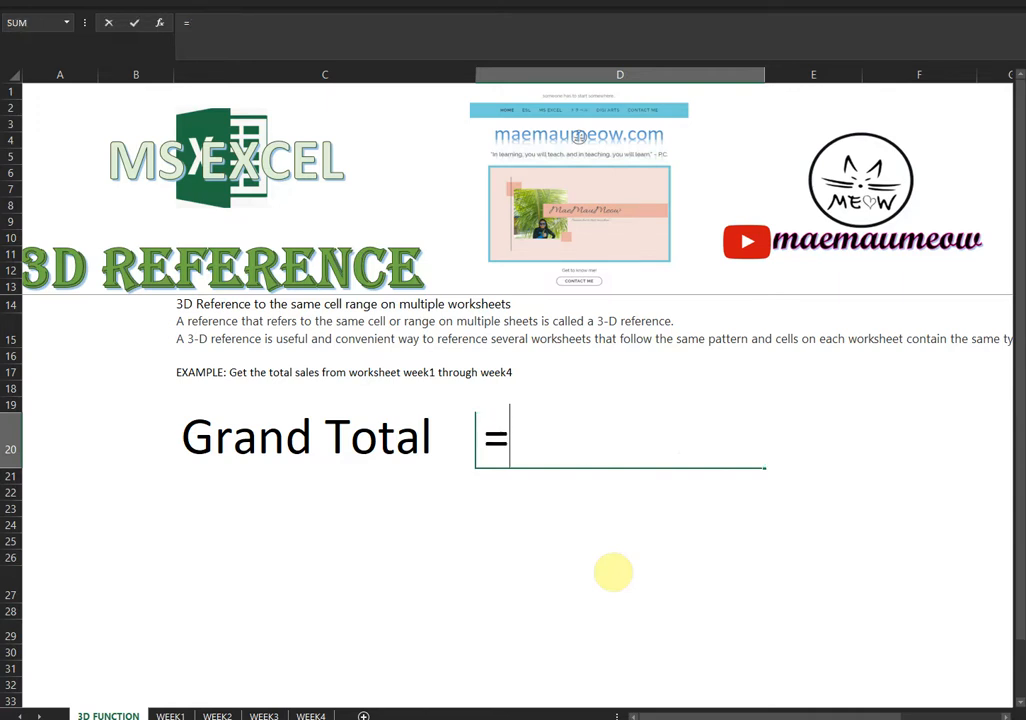
pyautogui.write('sum')
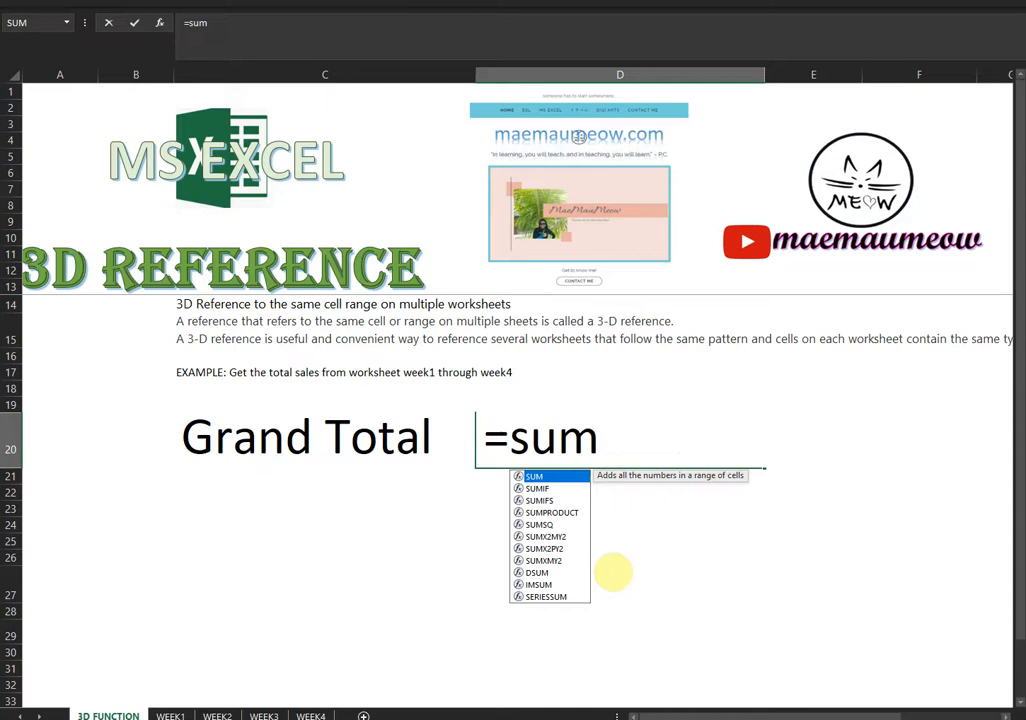
pyautogui.write('(')
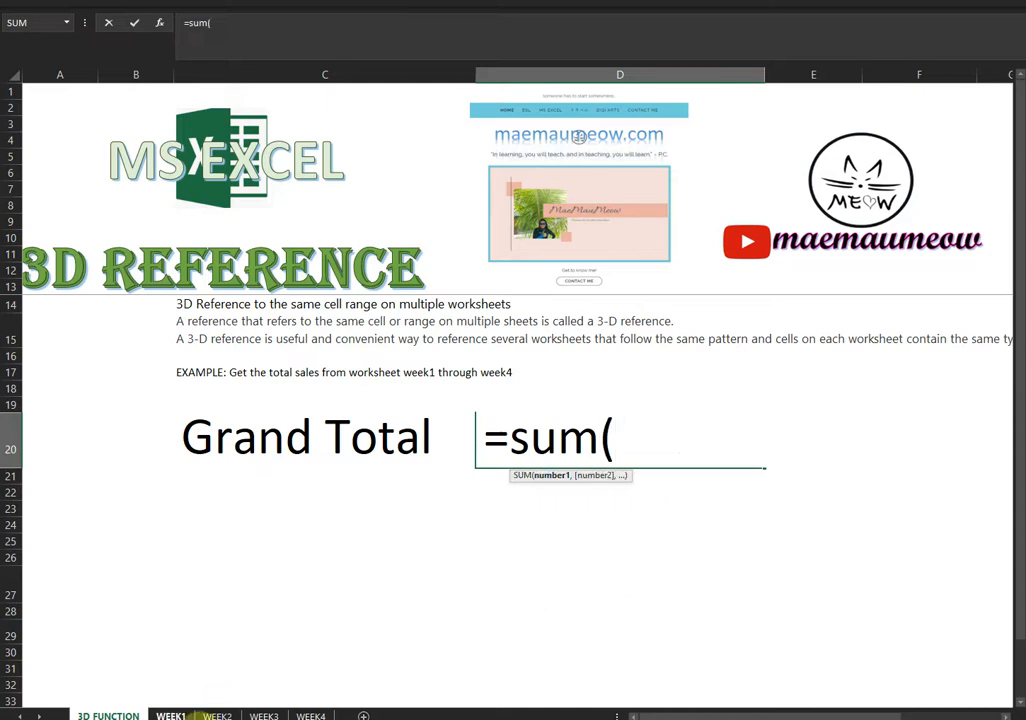
pyautogui.keyDown('shift'); pyautogui.click(190, 715); pyautogui.keyUp('shift')
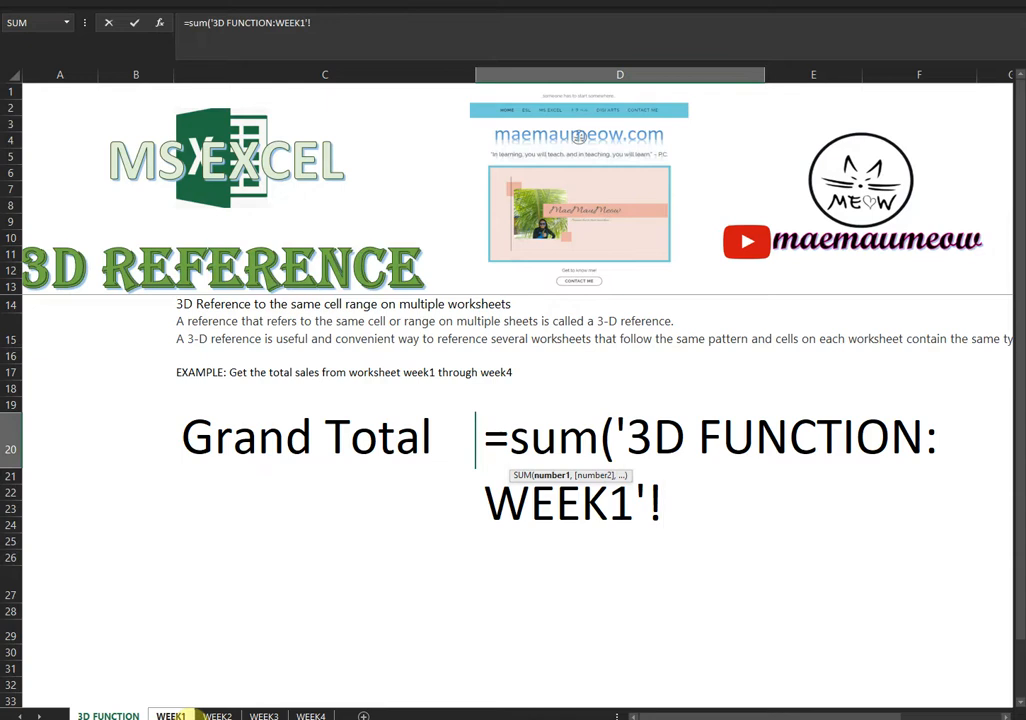
pyautogui.click(172, 714)
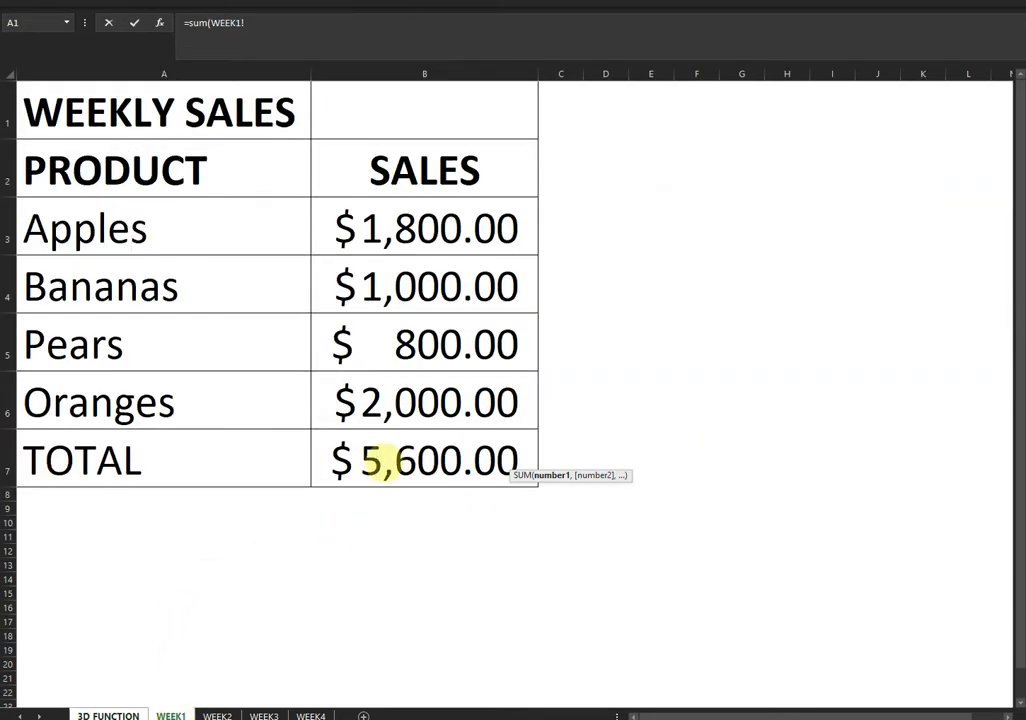
pyautogui.click(379, 462)
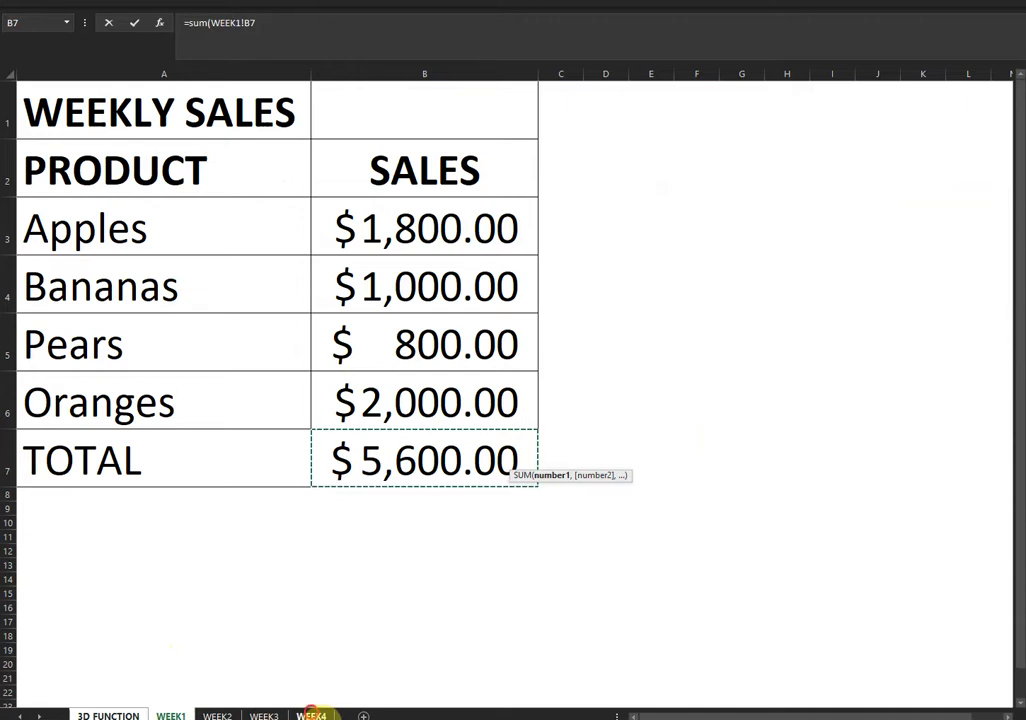
pyautogui.keyDown('shift'); pyautogui.click(318, 714); pyautogui.keyUp('shift')
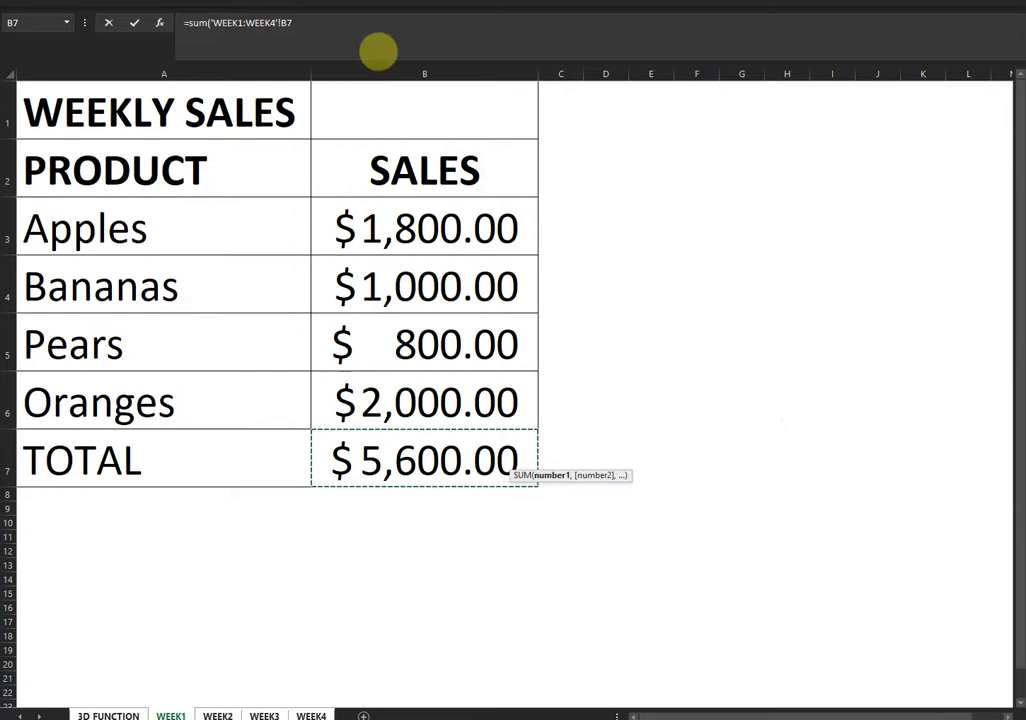
pyautogui.press('Return')
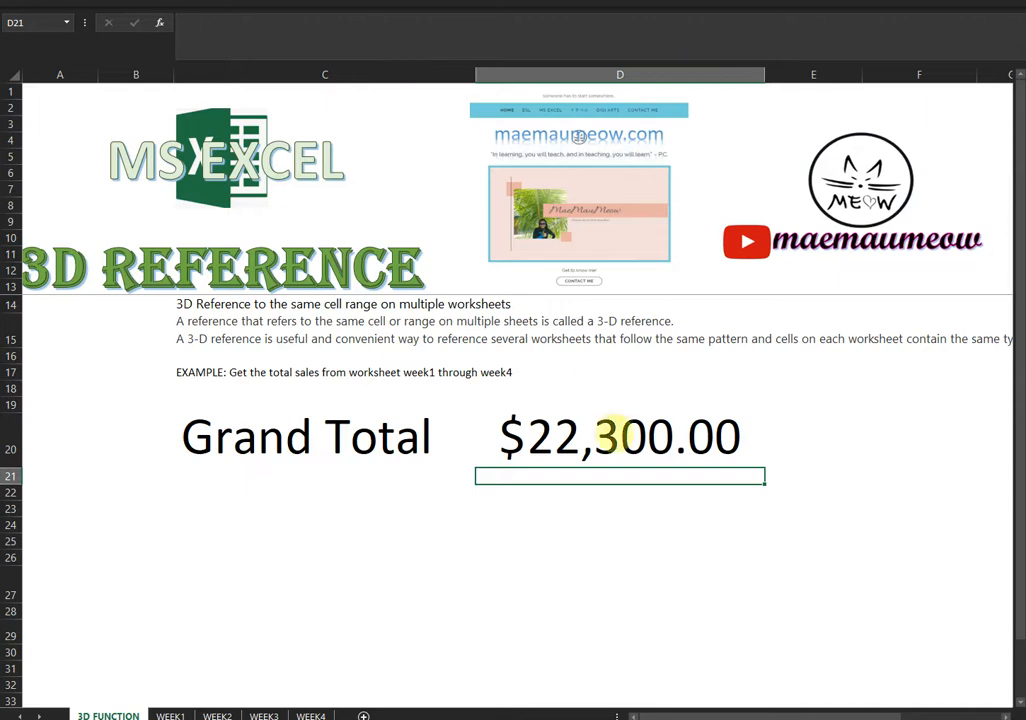
pyautogui.click(680, 440)
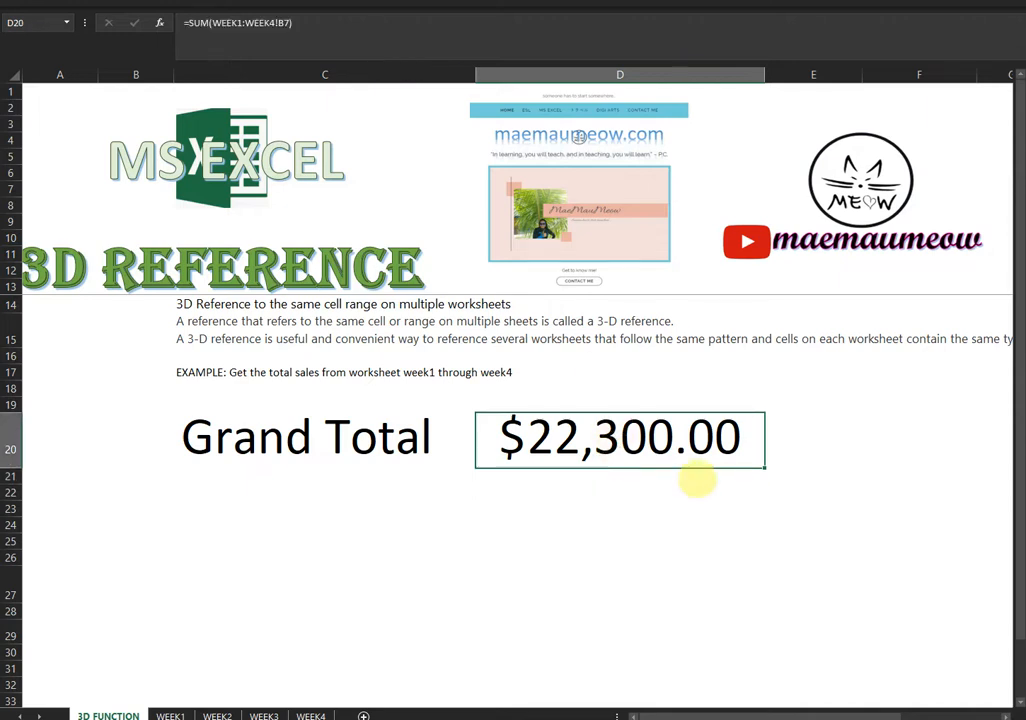